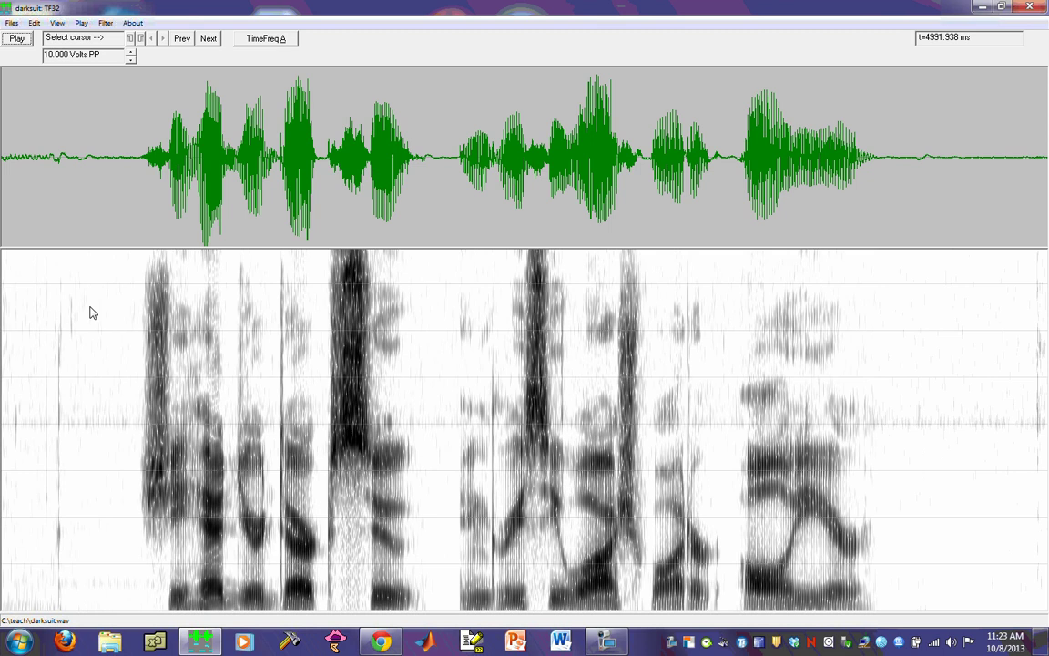
Step: Play the whole sentence, then add a spectrum panel with View > Open > Spec
{"action": "left_click", "coordinate": [22, 42]}
{"action": "left_click", "coordinate": [54, 25]}
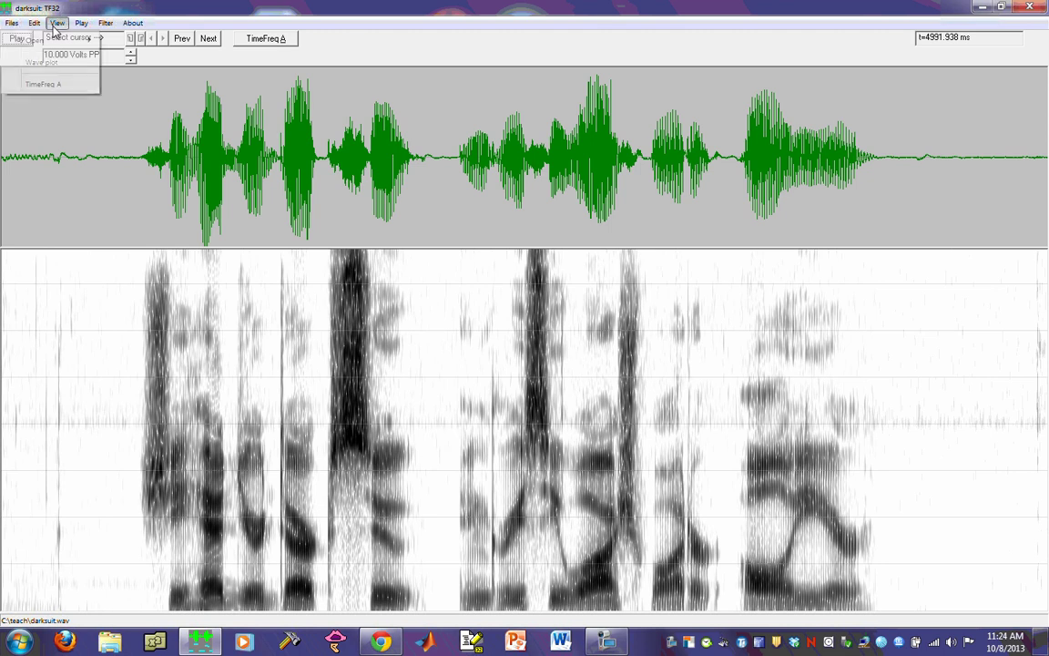
{"action": "mouse_move", "coordinate": [54, 42]}
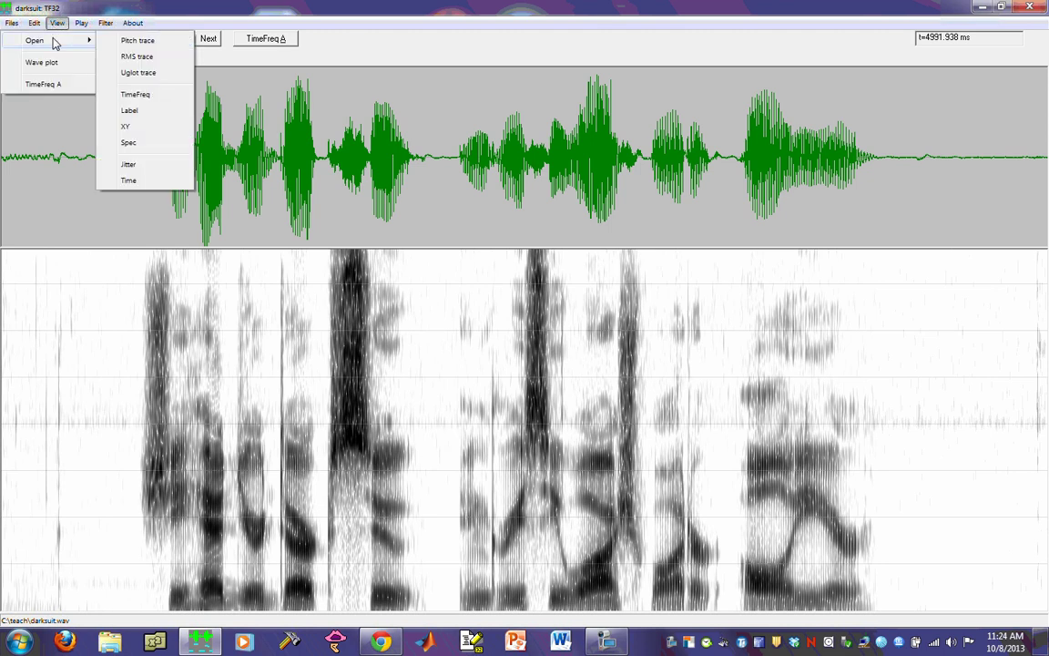
{"action": "left_click", "coordinate": [131, 147]}
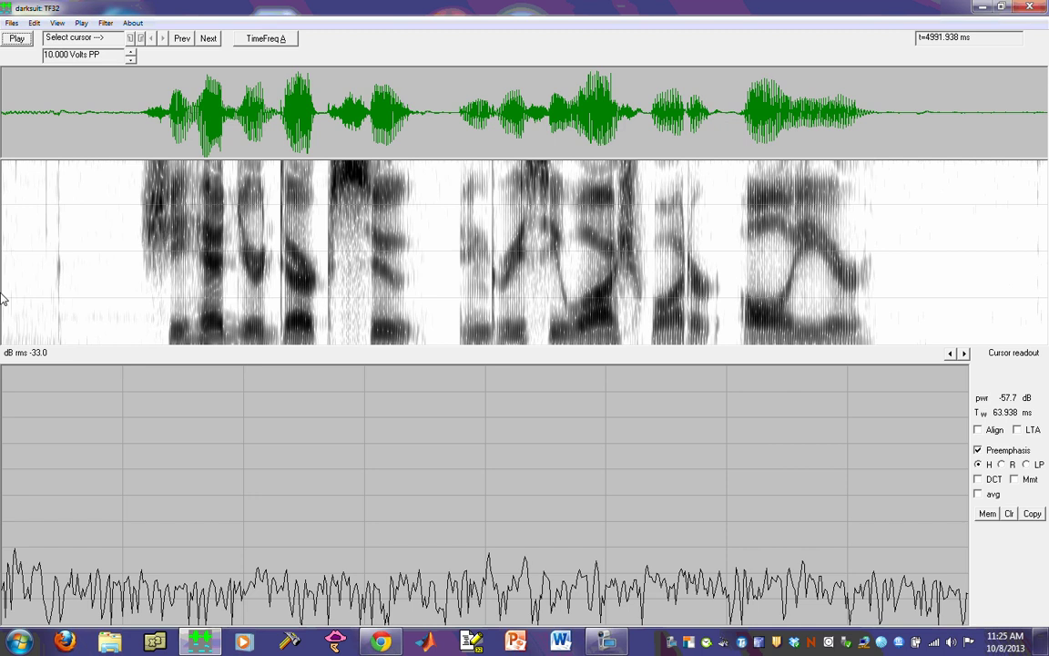
Step: Place the time cursor in the waveform and move it to 1665.125 ms
{"action": "left_click", "coordinate": [209, 228]}
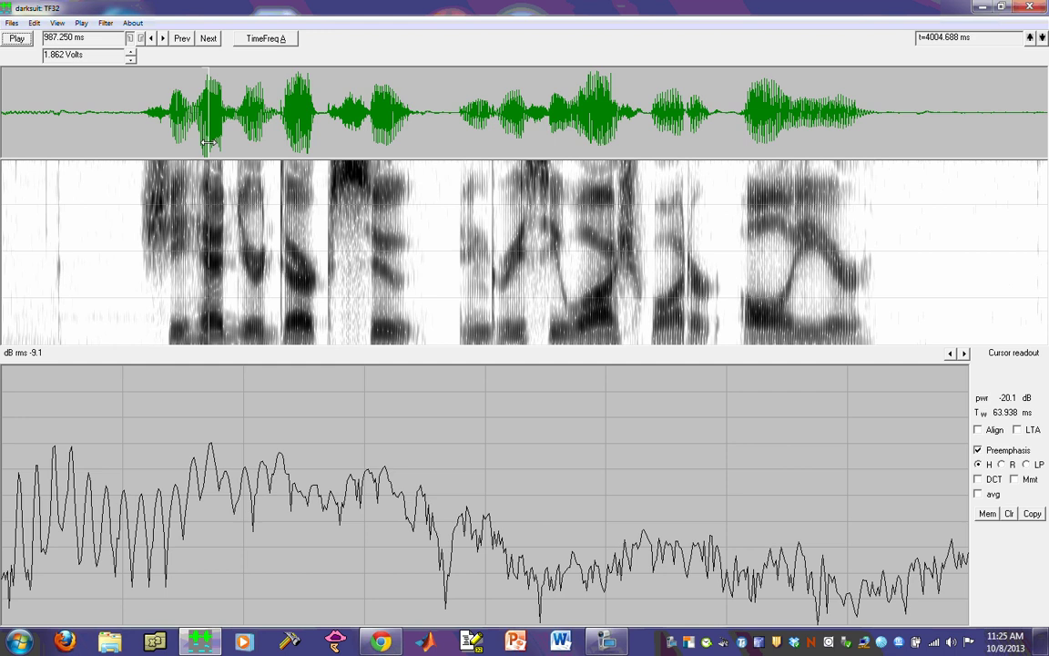
{"action": "left_click_drag", "start_coordinate": [209, 143], "coordinate": [351, 155]}
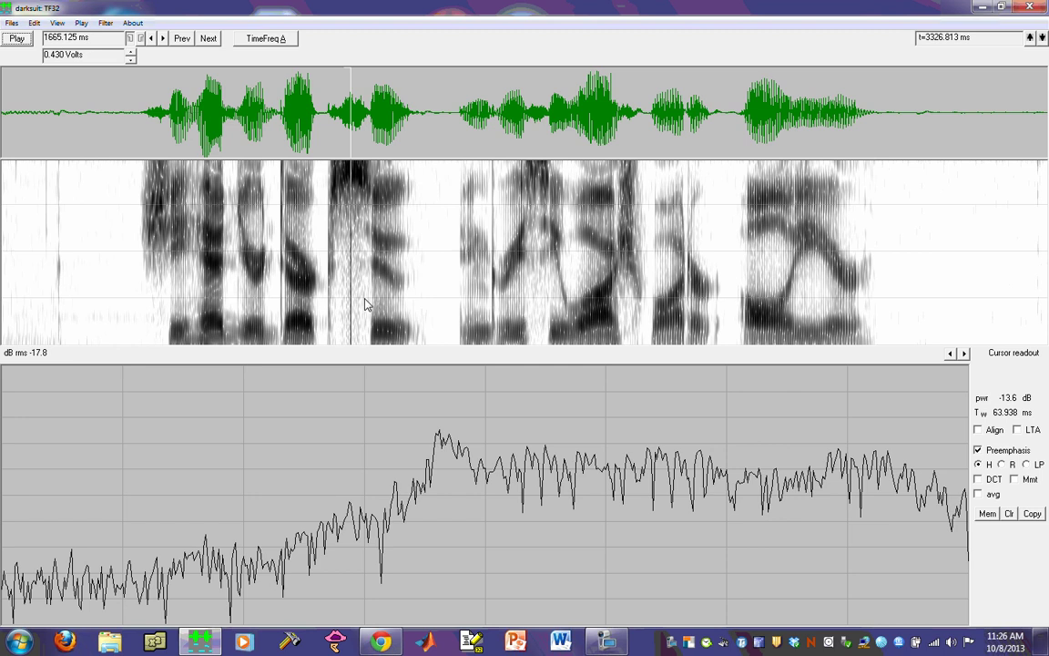
{"action": "left_click_drag", "start_coordinate": [345, 300], "coordinate": [351, 298]}
Step: Place a frequency cursor on the spectrum and sweep it between about 2.36 and 2.56 kHz
{"action": "left_click", "coordinate": [297, 452]}
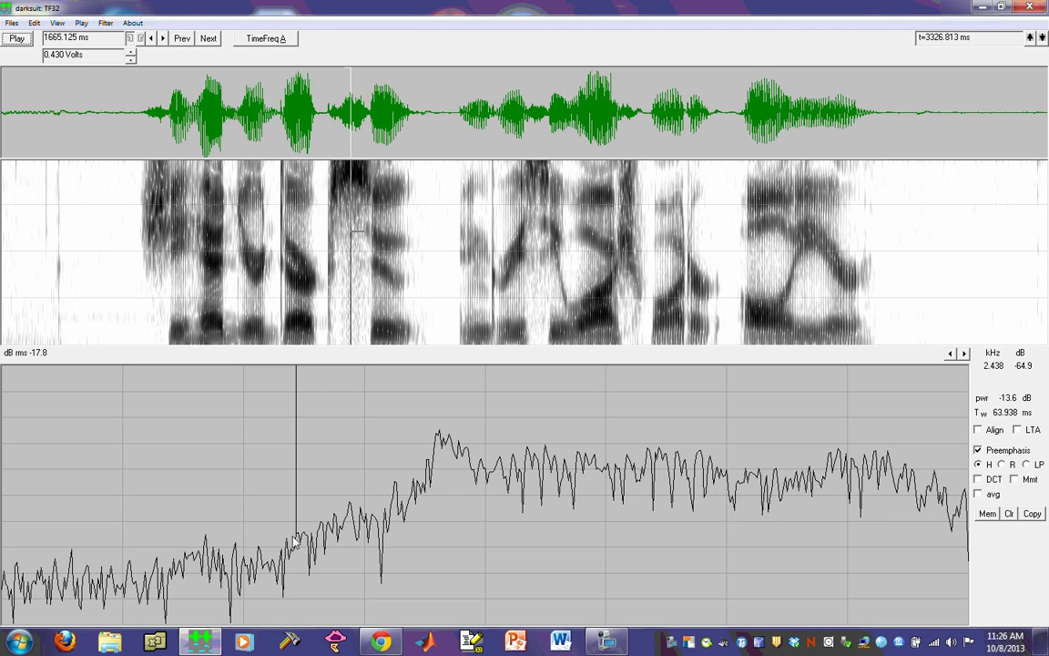
{"action": "left_click", "coordinate": [319, 524]}
{"action": "left_click_drag", "start_coordinate": [320, 524], "coordinate": [288, 524]}
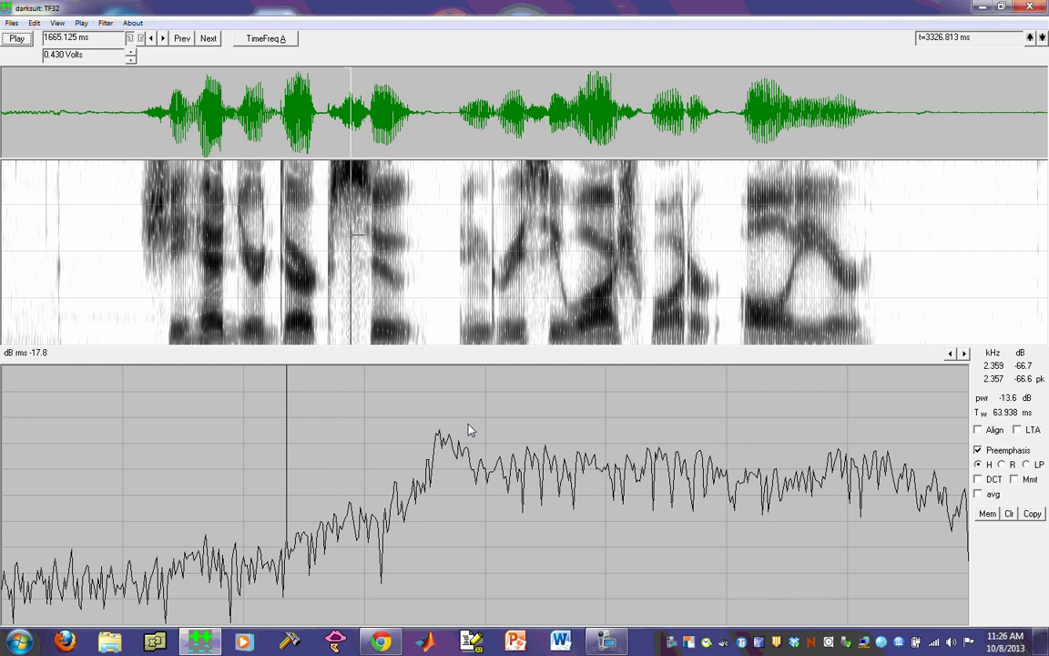
{"action": "left_click", "coordinate": [292, 442]}
Step: Slide the frequency cursor to the 3.4–3.7 kHz peak, and shift the analysis time to about 1790 ms
{"action": "left_click_drag", "start_coordinate": [294, 443], "coordinate": [442, 468]}
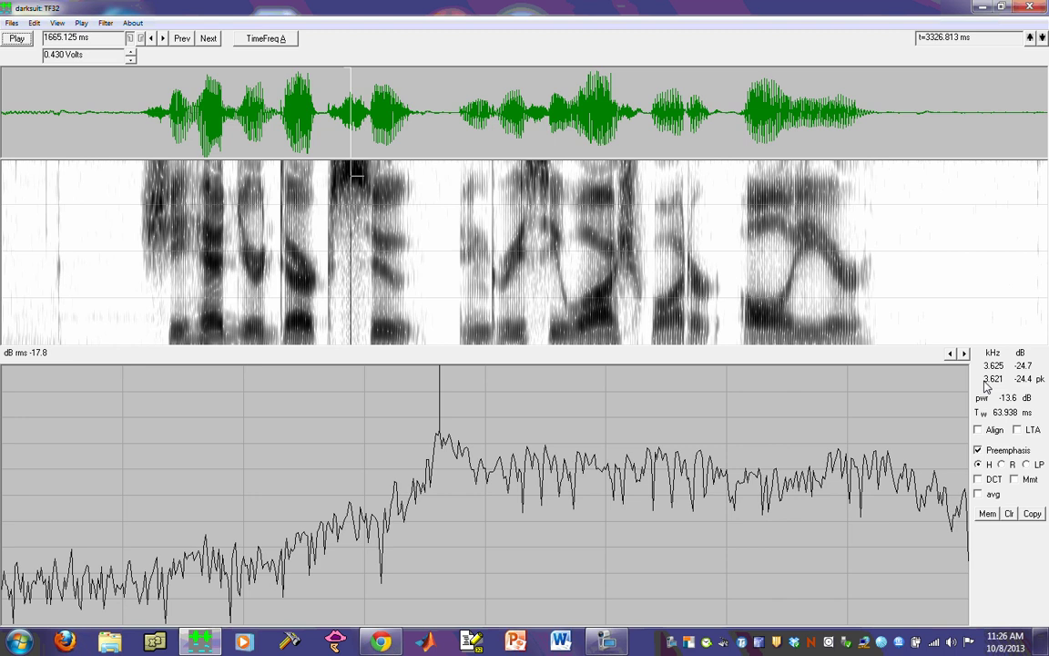
{"action": "left_click_drag", "start_coordinate": [428, 428], "coordinate": [440, 431]}
{"action": "left_click", "coordinate": [446, 430]}
{"action": "left_click_drag", "start_coordinate": [440, 431], "coordinate": [411, 446]}
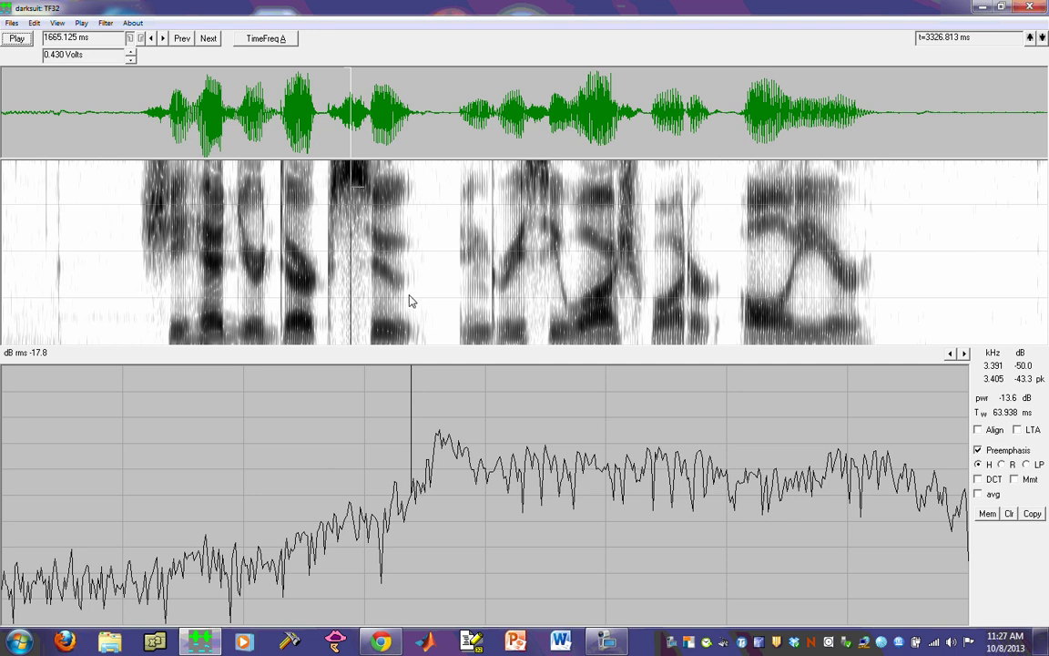
{"action": "left_click_drag", "start_coordinate": [348, 297], "coordinate": [375, 305]}
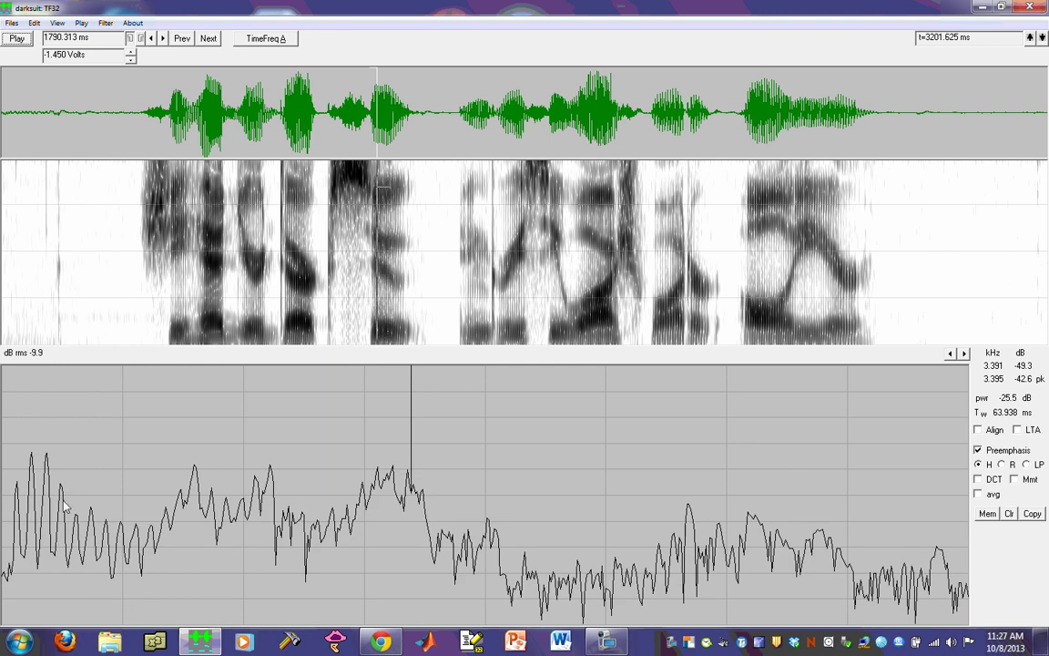
Step: Switch the spectrum to an LPC envelope and measure its peaks, including 2.193 kHz at -36.8 dB
{"action": "left_click", "coordinate": [1026, 465]}
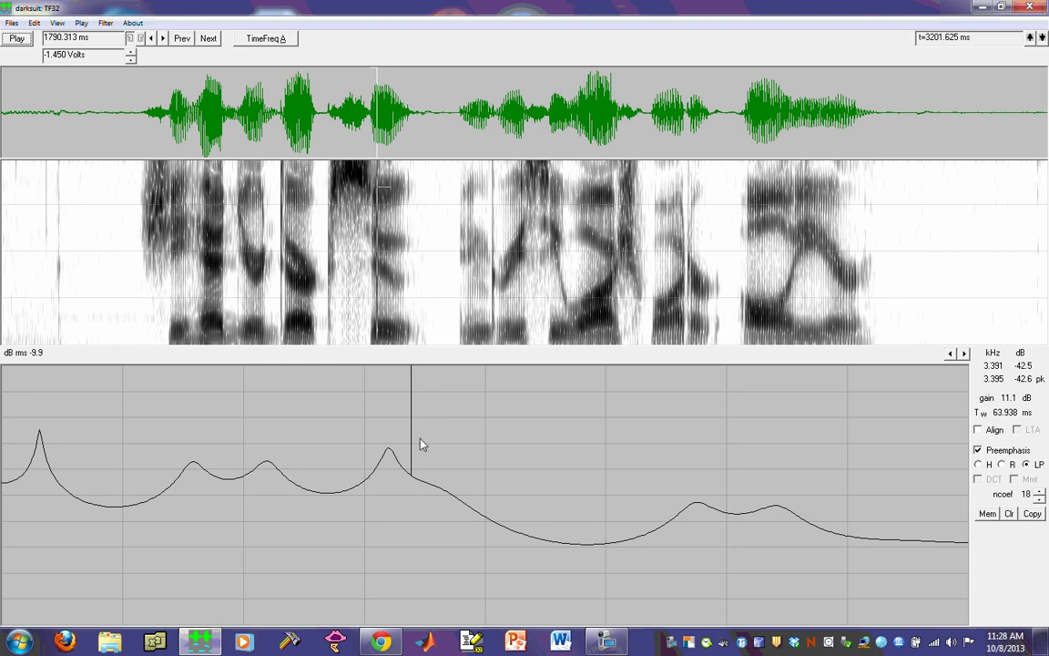
{"action": "left_click_drag", "start_coordinate": [410, 446], "coordinate": [11, 510]}
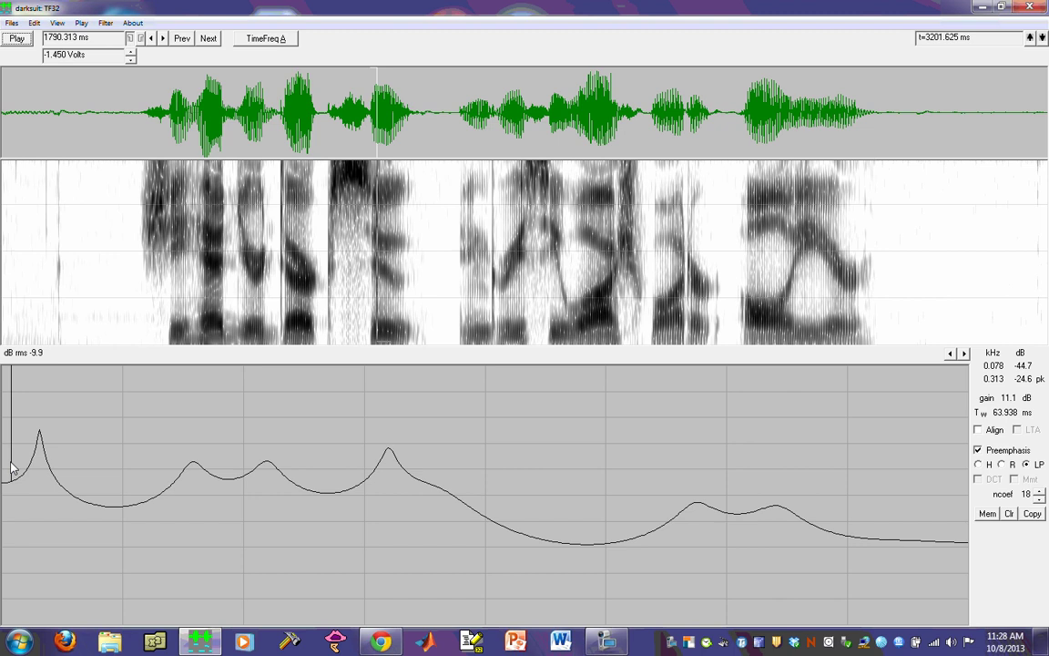
{"action": "left_click_drag", "start_coordinate": [12, 468], "coordinate": [92, 471]}
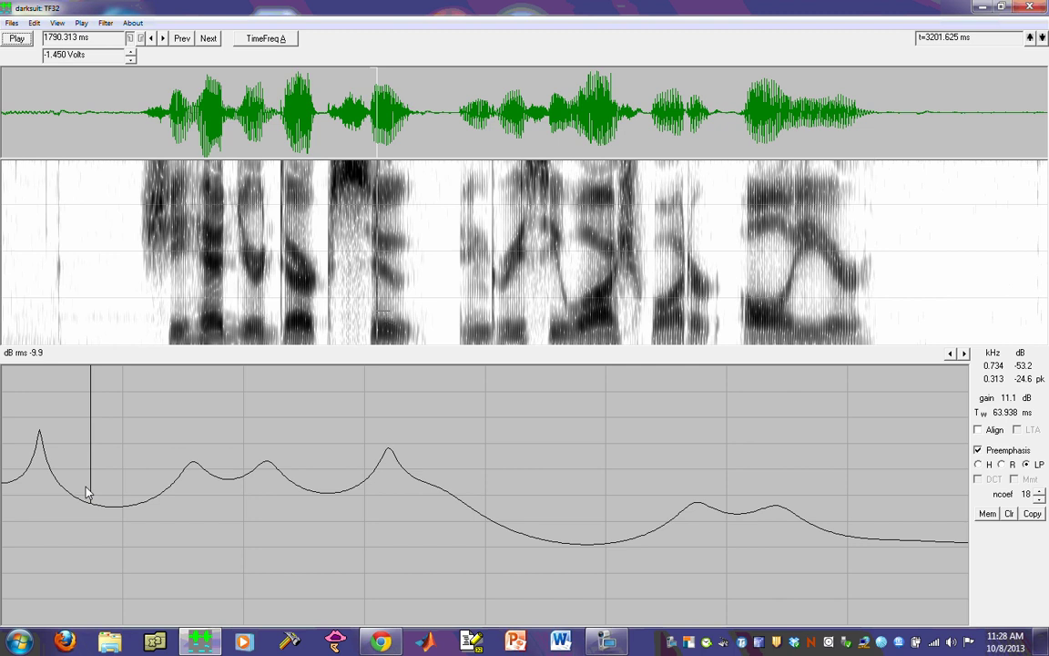
{"action": "left_click_drag", "start_coordinate": [87, 493], "coordinate": [40, 497]}
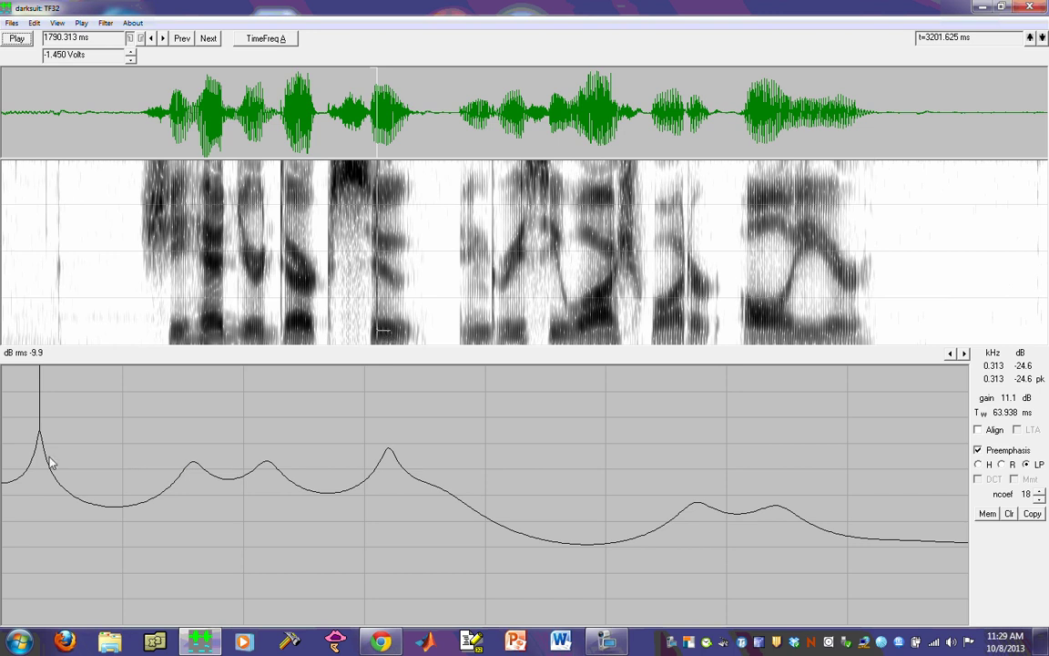
{"action": "left_click_drag", "start_coordinate": [45, 461], "coordinate": [391, 513]}
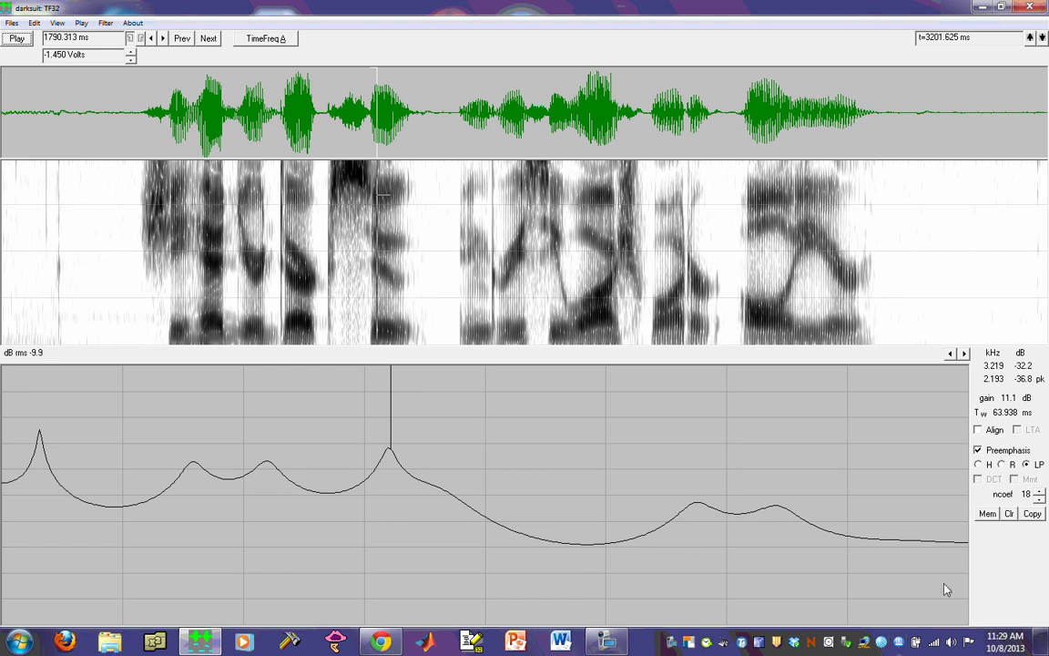
Step: Store the LPC envelope as an overlay and return the spectrum to the harmonic FFT display
{"action": "left_click", "coordinate": [985, 516]}
{"action": "left_click", "coordinate": [978, 466]}
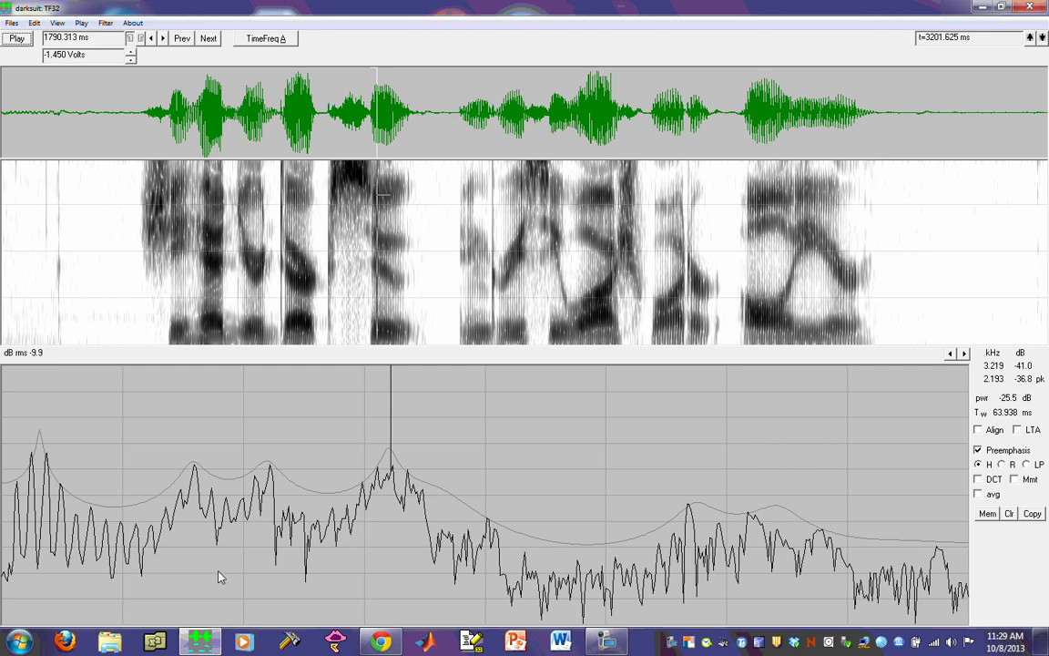
{"action": "left_click", "coordinate": [1009, 514]}
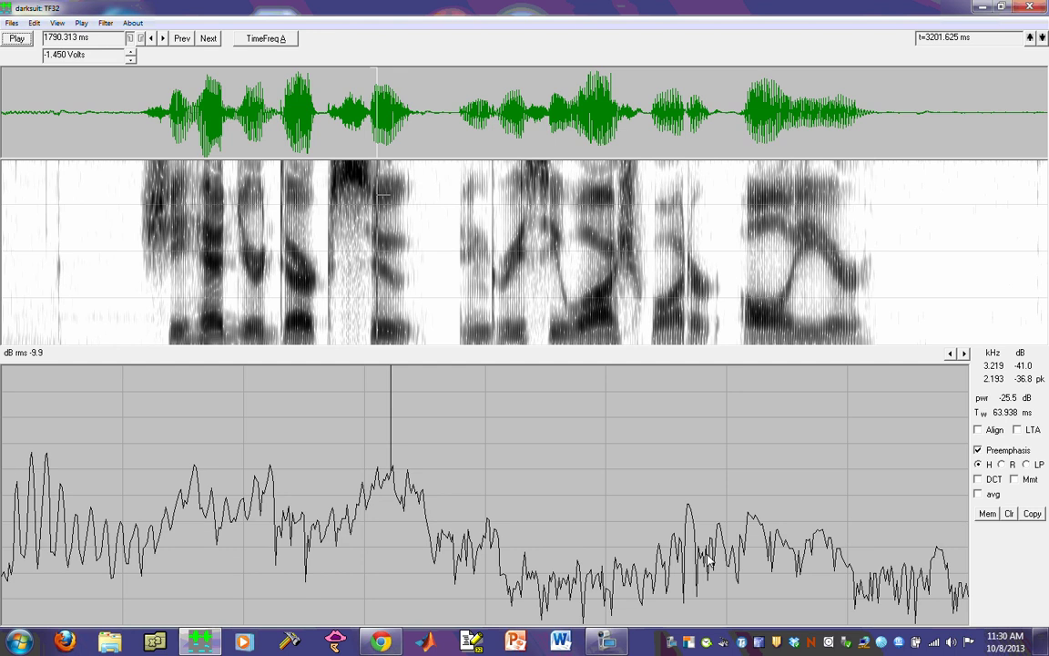
Step: Turn on LTA and span the analysis interval from the sentence's start to its end
{"action": "left_click", "coordinate": [1018, 432]}
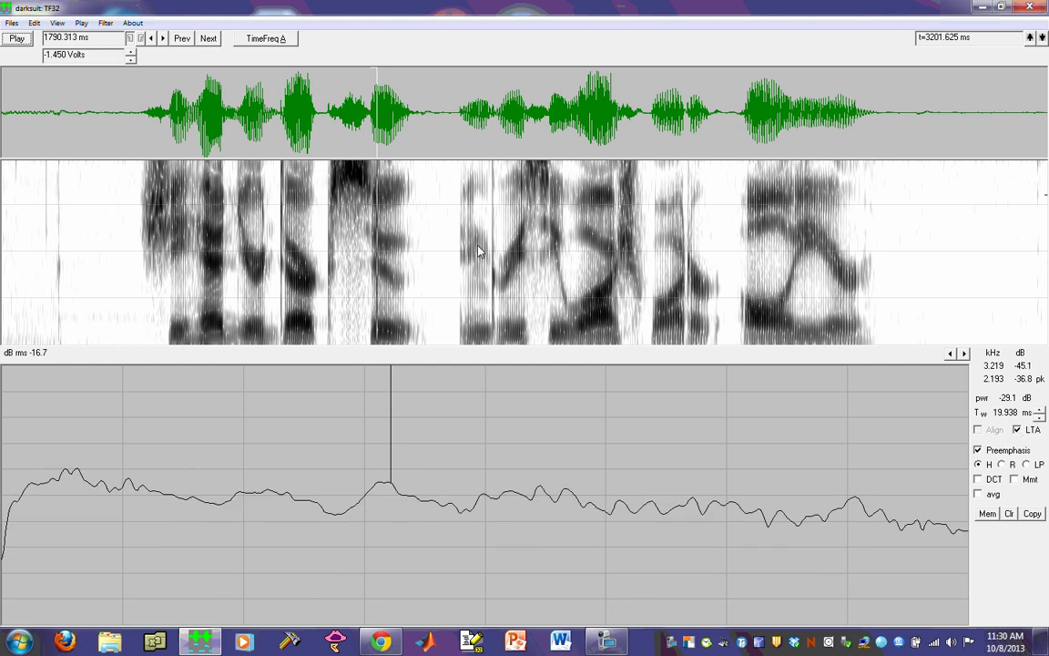
{"action": "left_click", "coordinate": [572, 223]}
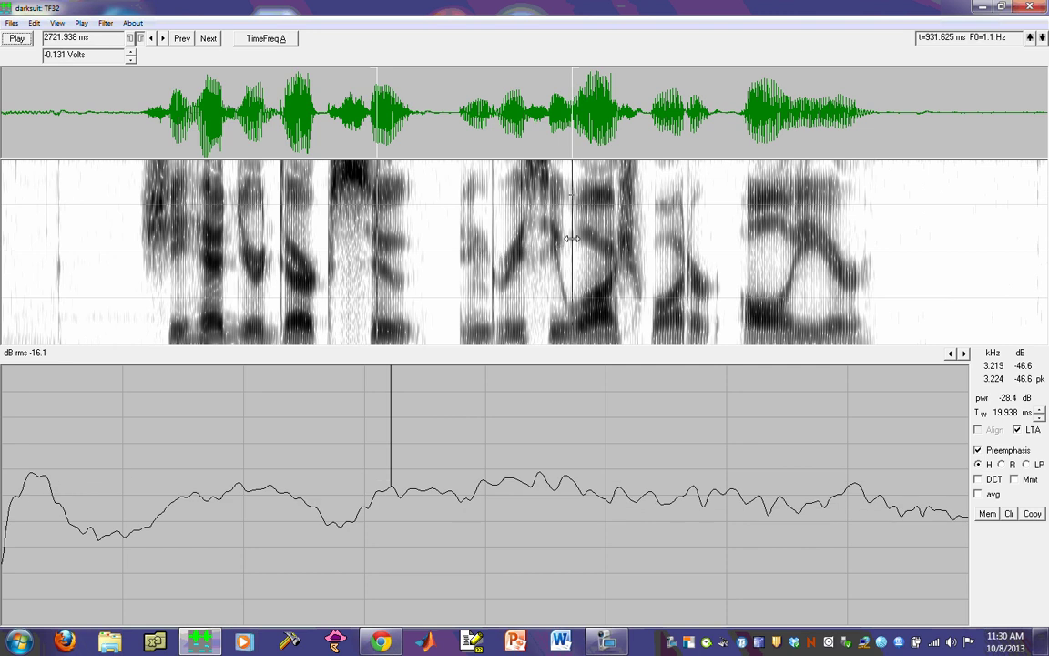
{"action": "left_click_drag", "start_coordinate": [374, 140], "coordinate": [136, 144]}
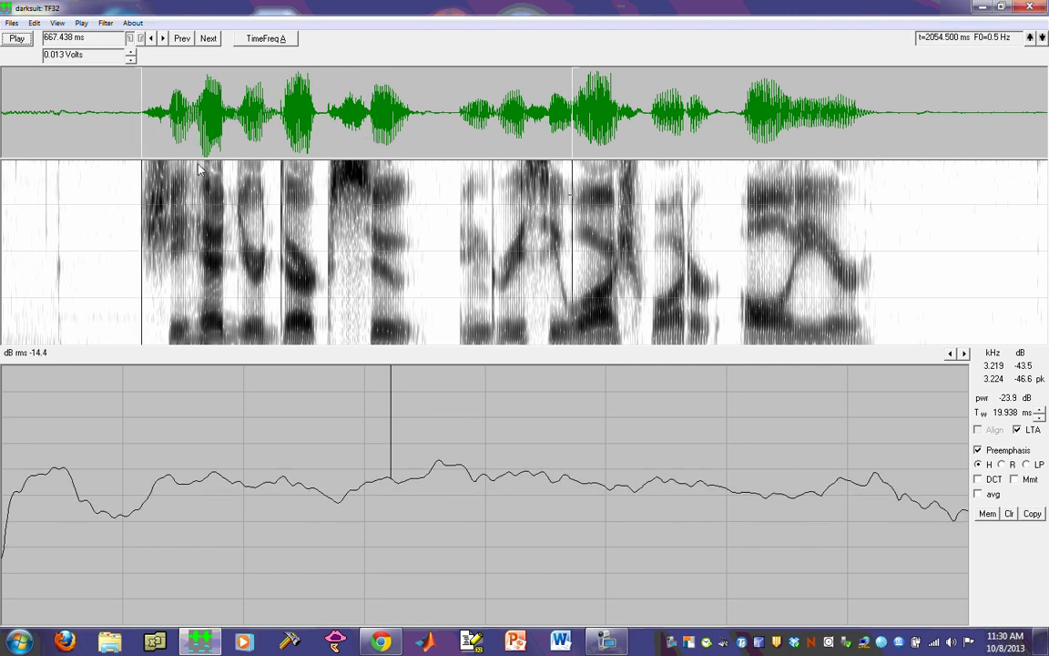
{"action": "left_click_drag", "start_coordinate": [573, 144], "coordinate": [879, 178]}
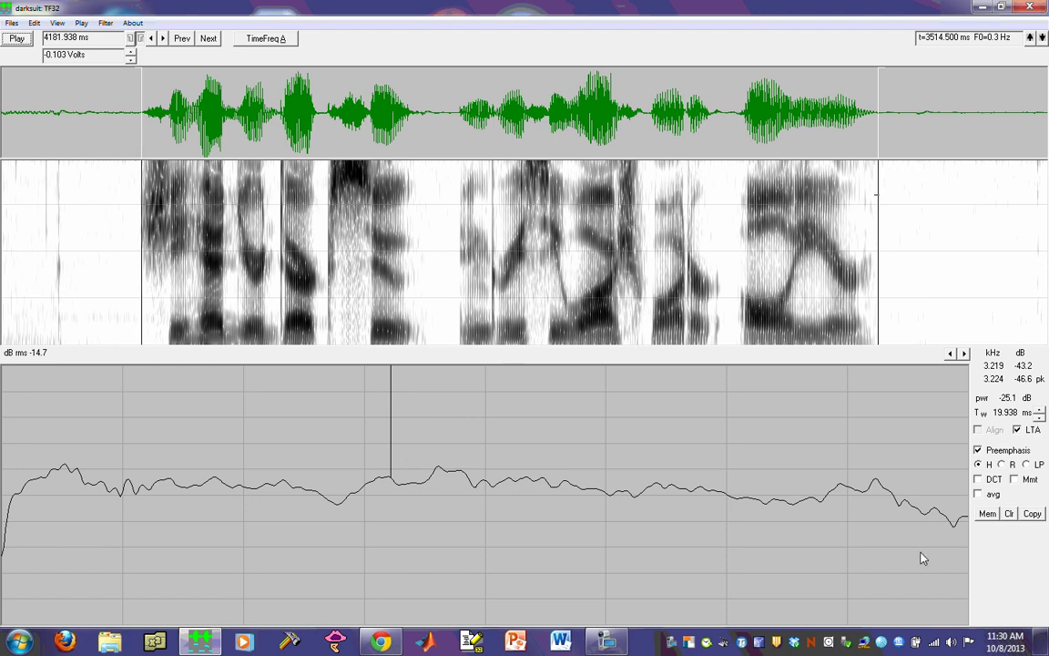
{"action": "left_click", "coordinate": [1009, 515]}
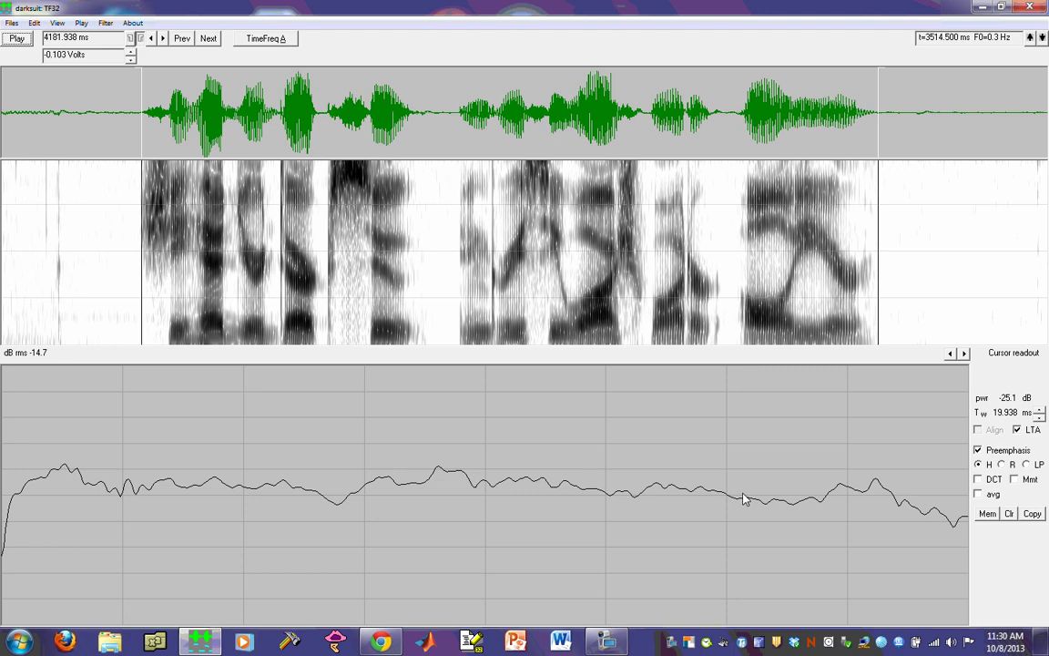
Step: Turn off LTA, move the analysis point to 844.750 ms, and read the 2.694 kHz peak
{"action": "left_click", "coordinate": [1018, 429]}
{"action": "left_click_drag", "start_coordinate": [142, 274], "coordinate": [180, 278]}
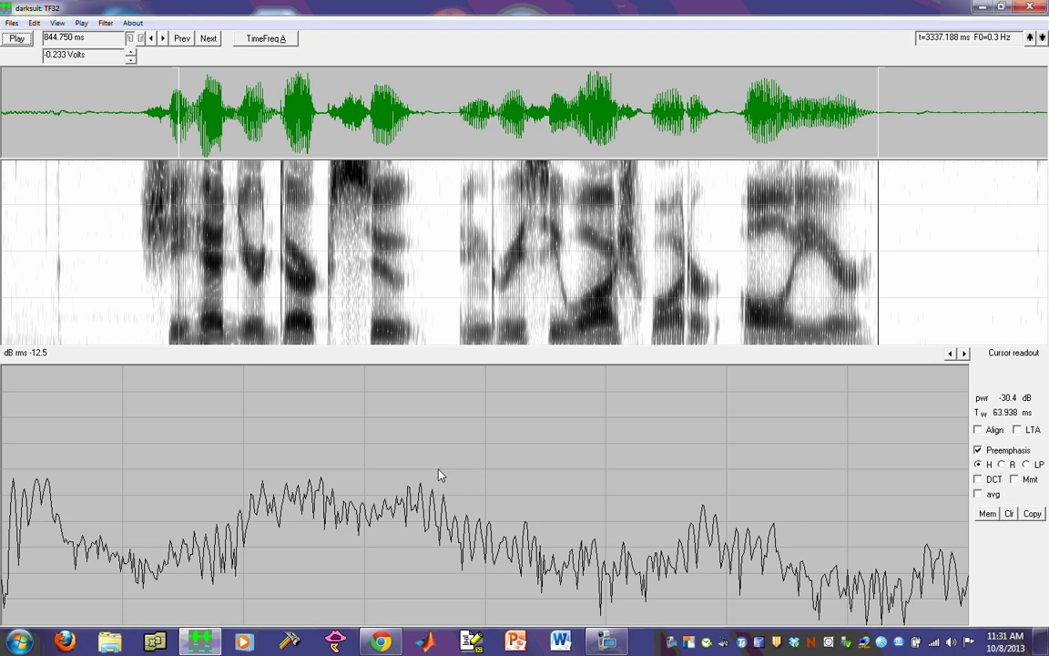
{"action": "mouse_move", "coordinate": [348, 487]}
{"action": "left_mouse_down"}
{"action": "mouse_move", "coordinate": [321, 497]}
{"action": "mouse_move", "coordinate": [336, 497]}
{"action": "left_mouse_up"}
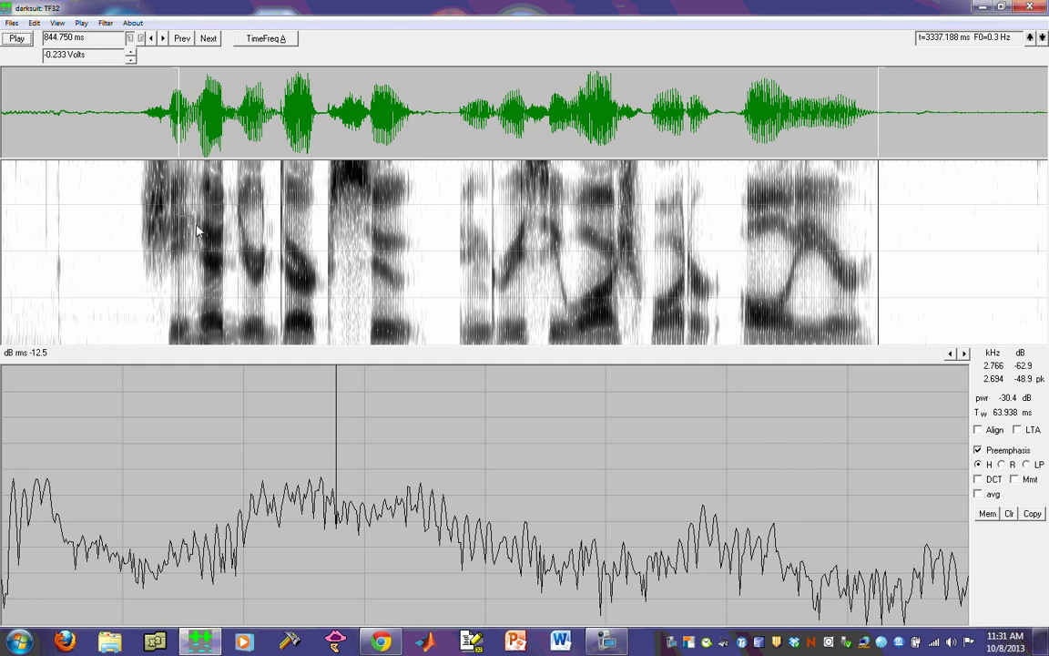